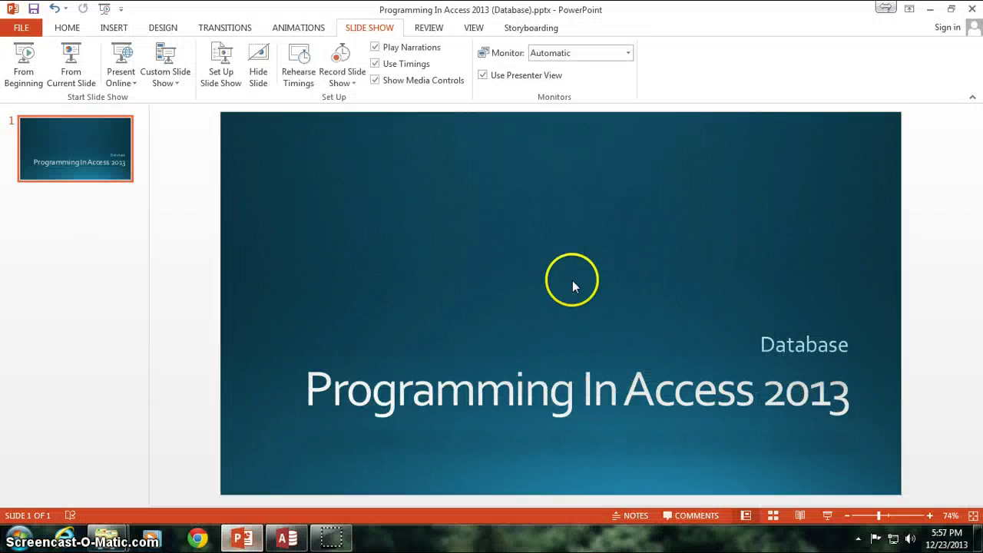
Switch to Access, check the EmployeeType column of tbl1Employees, and open that table in Design view
click(287, 538)
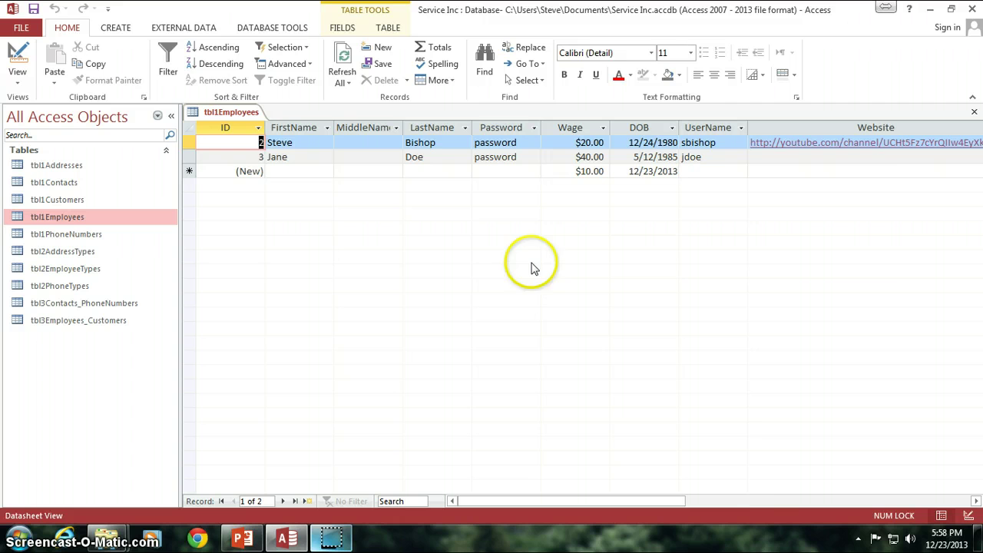
click(796, 499)
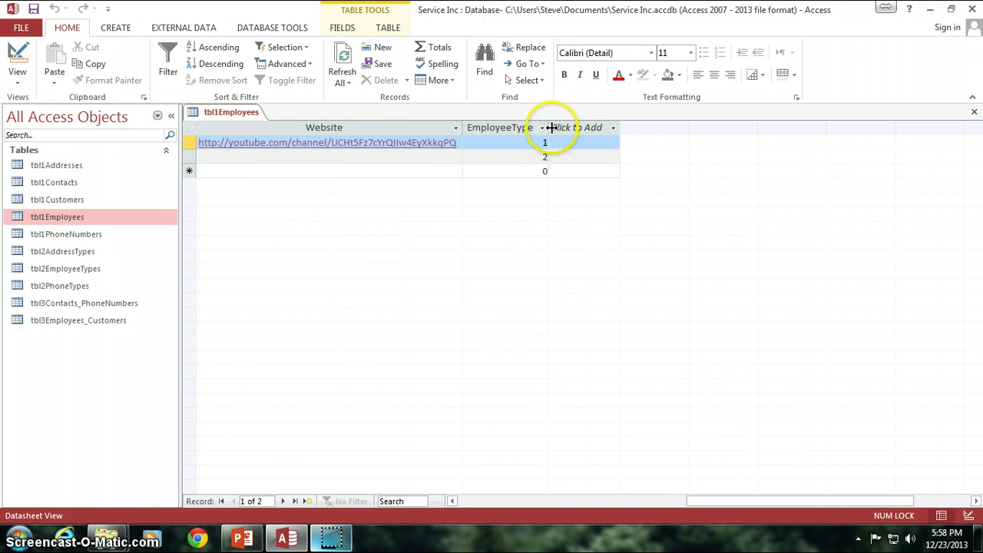
click(514, 142)
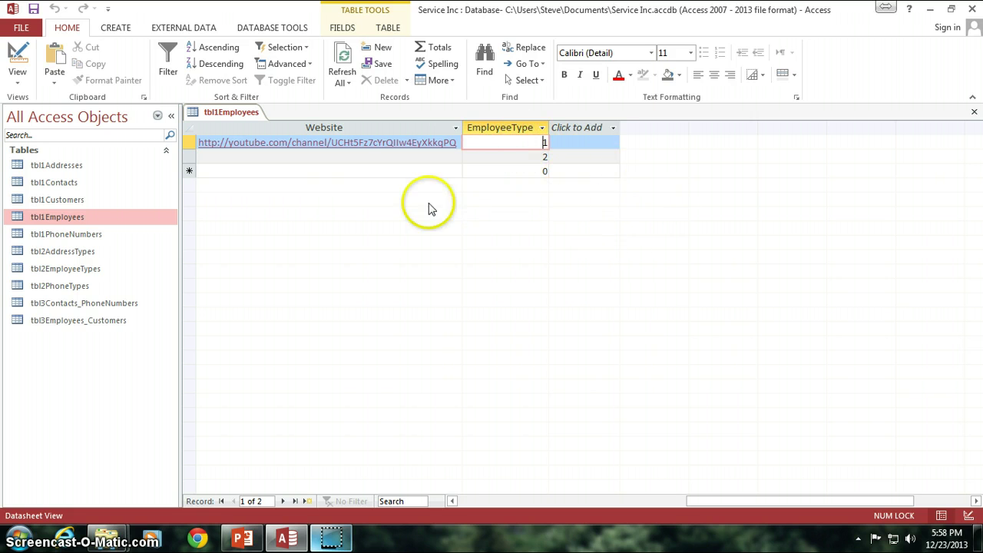
right_click(223, 112)
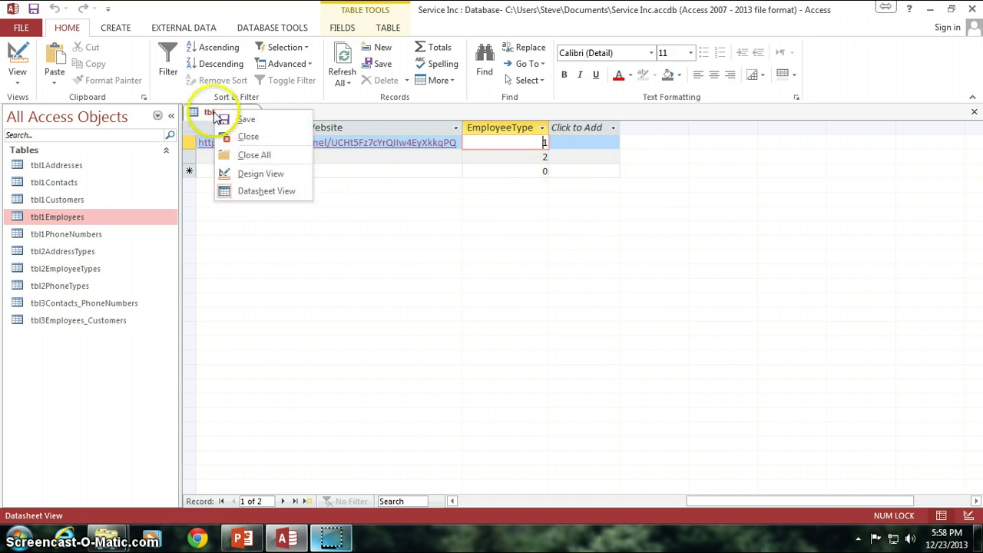
click(258, 175)
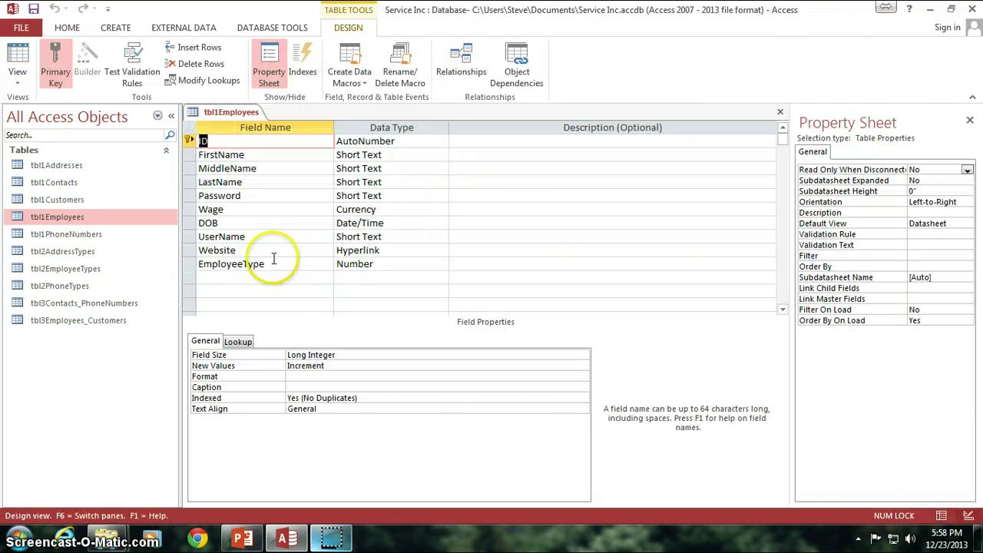
Rename the EmployeeType field to EmployeeType_ID and save the tbl1Employees table
click(325, 268)
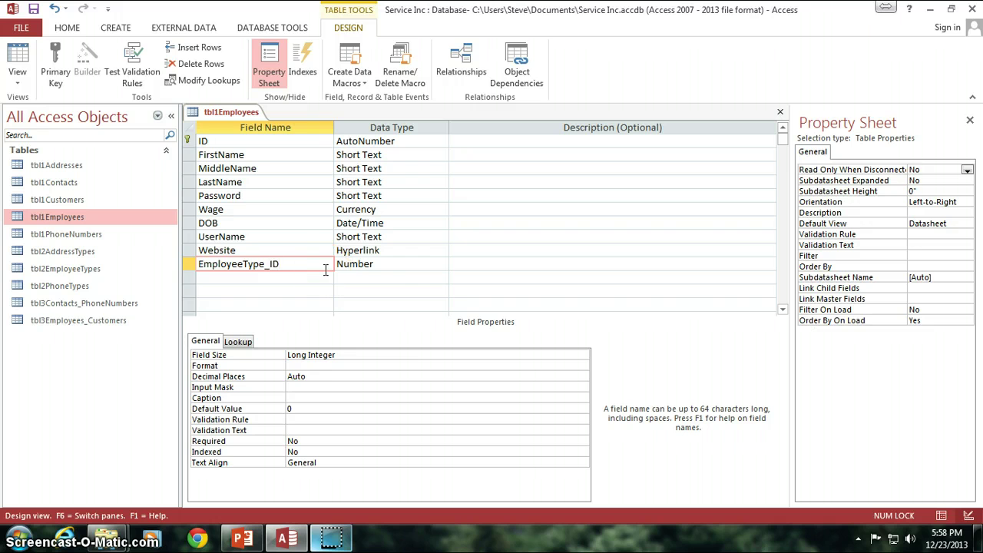
key(Tab)
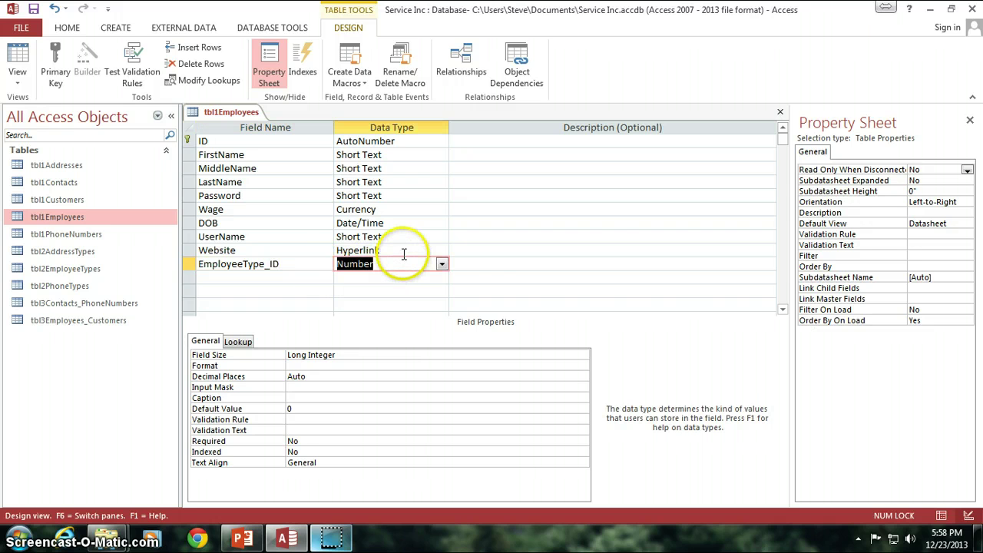
click(459, 266)
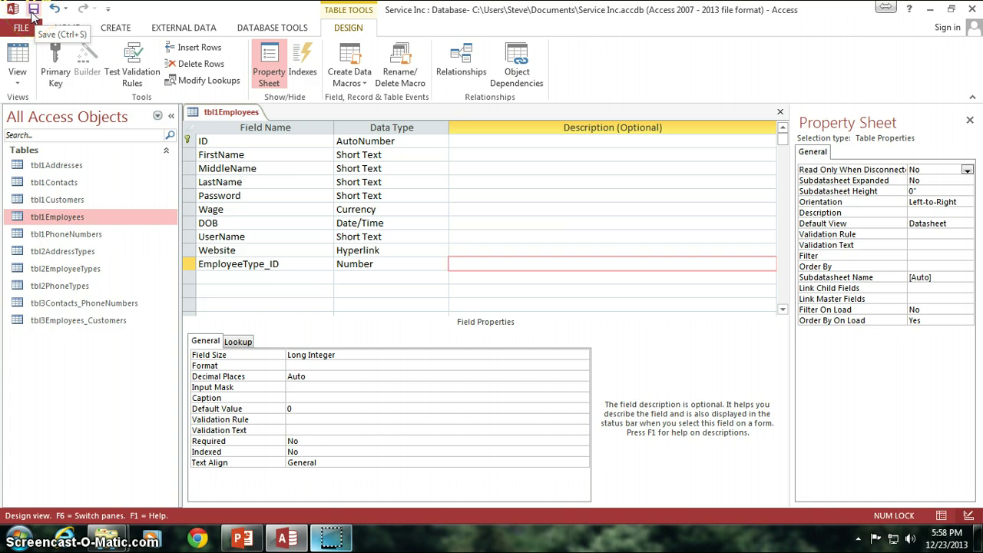
click(32, 14)
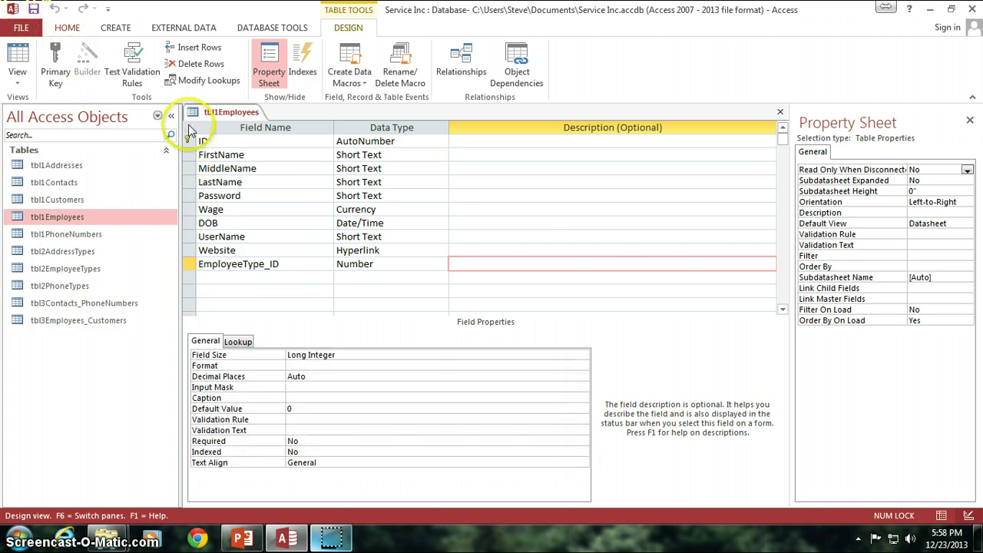
click(428, 261)
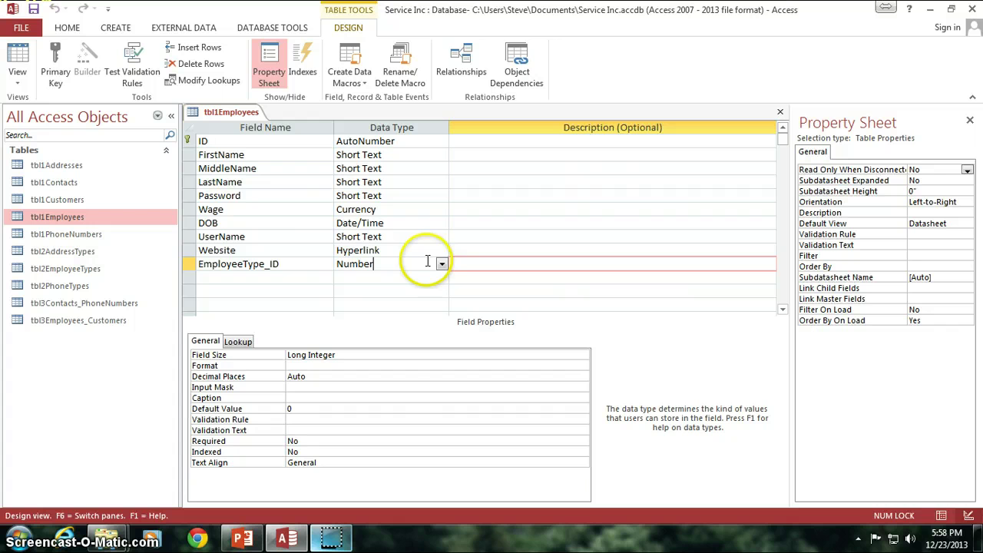
click(375, 263)
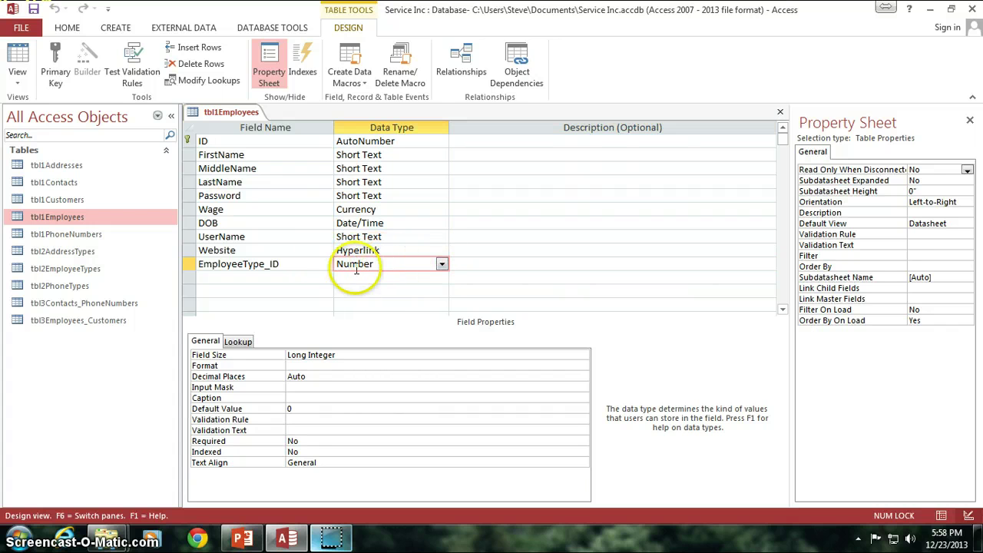
click(276, 267)
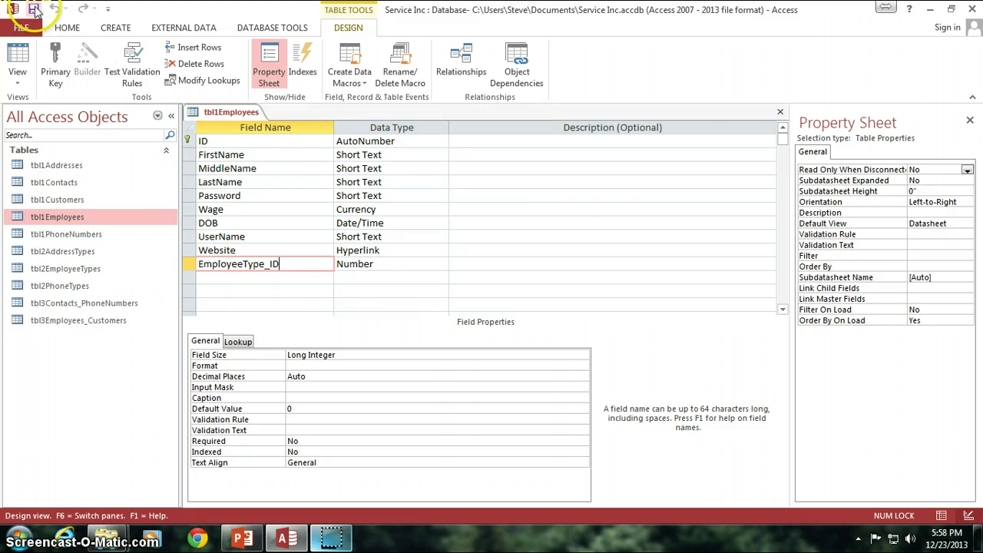
click(34, 9)
click(269, 278)
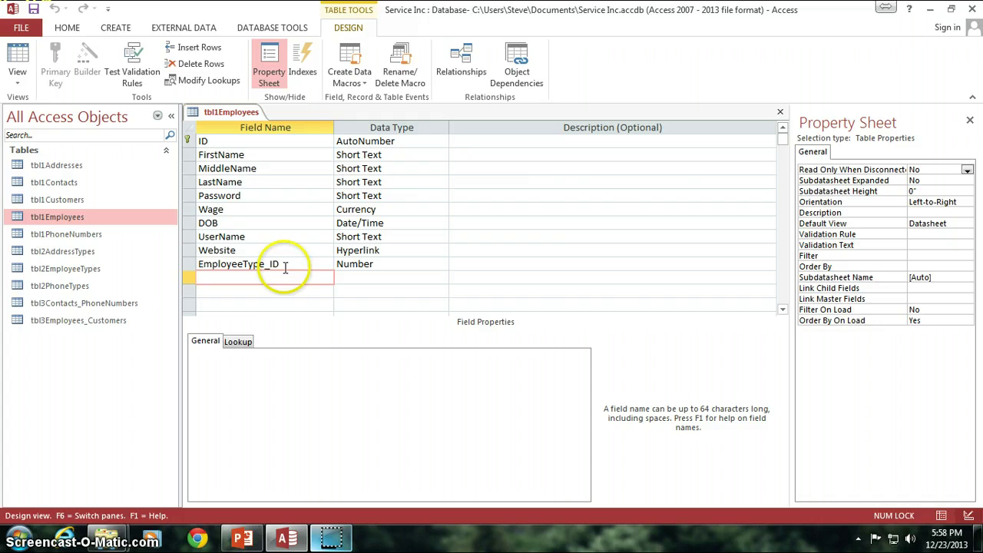
click(282, 264)
drag(281, 263, 176, 261)
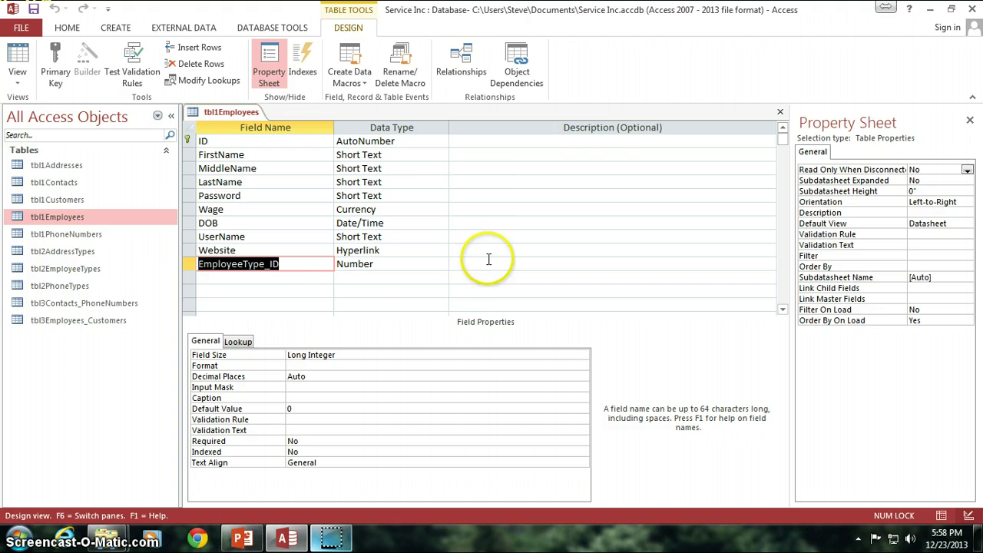
click(311, 264)
drag(311, 264, 191, 264)
click(491, 264)
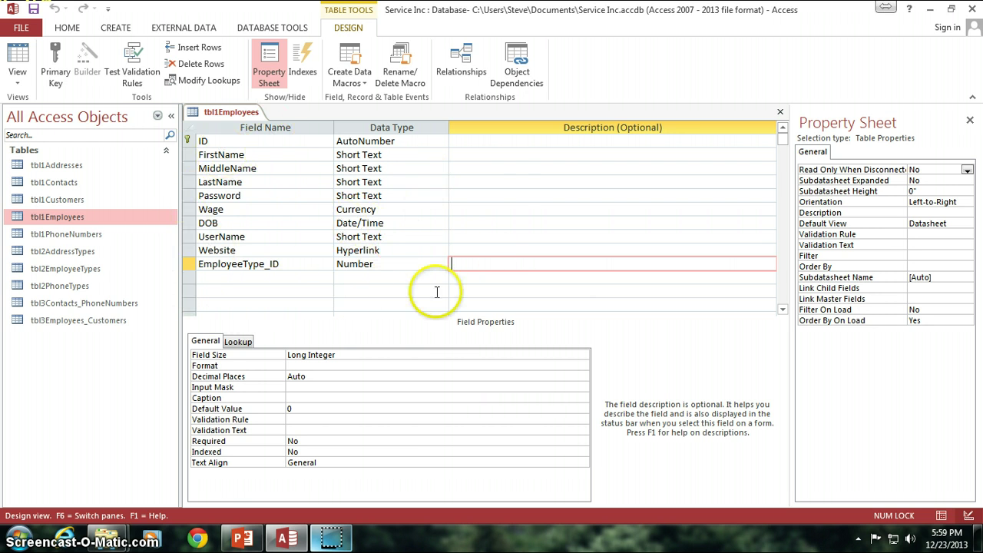
click(482, 278)
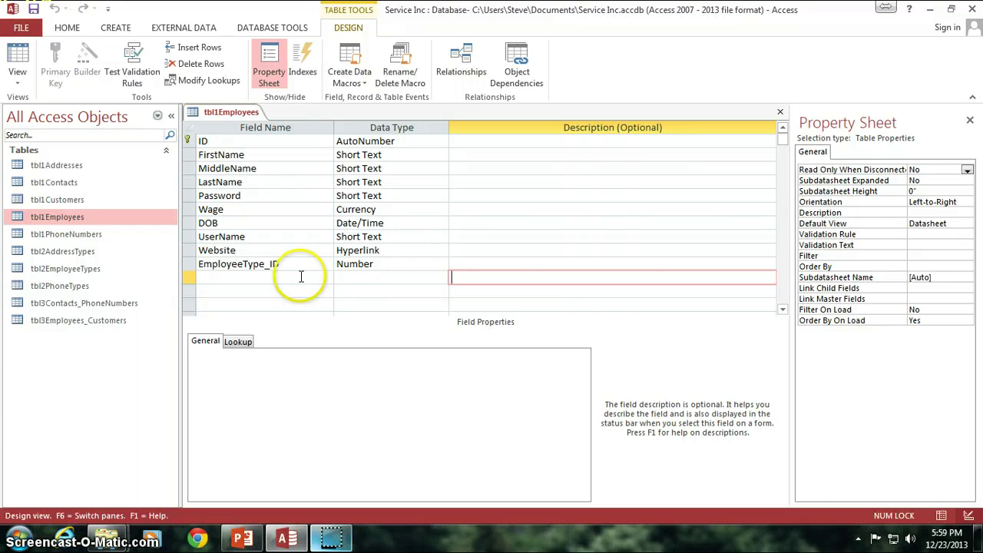
Close the tbl1Employees table and open the database's relationships diagram
click(779, 114)
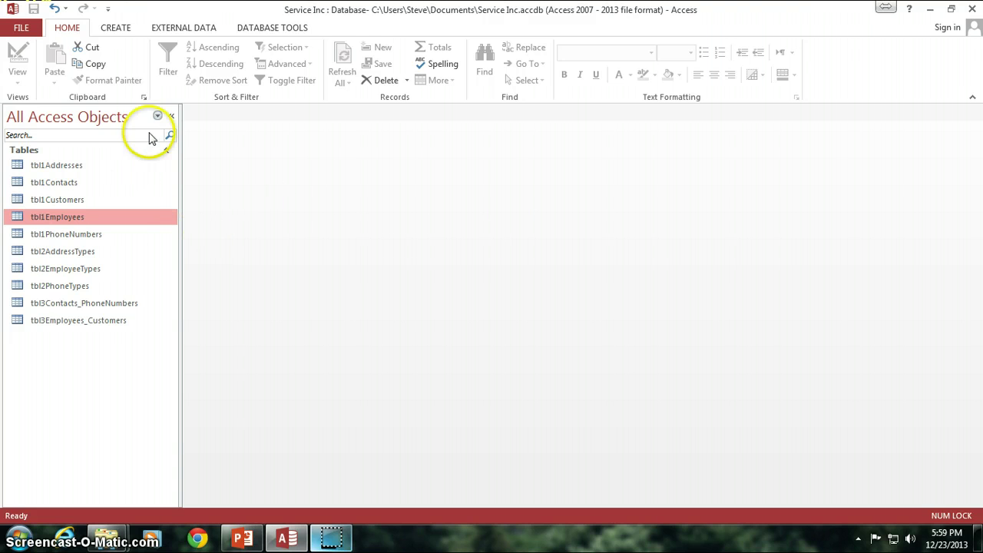
click(263, 29)
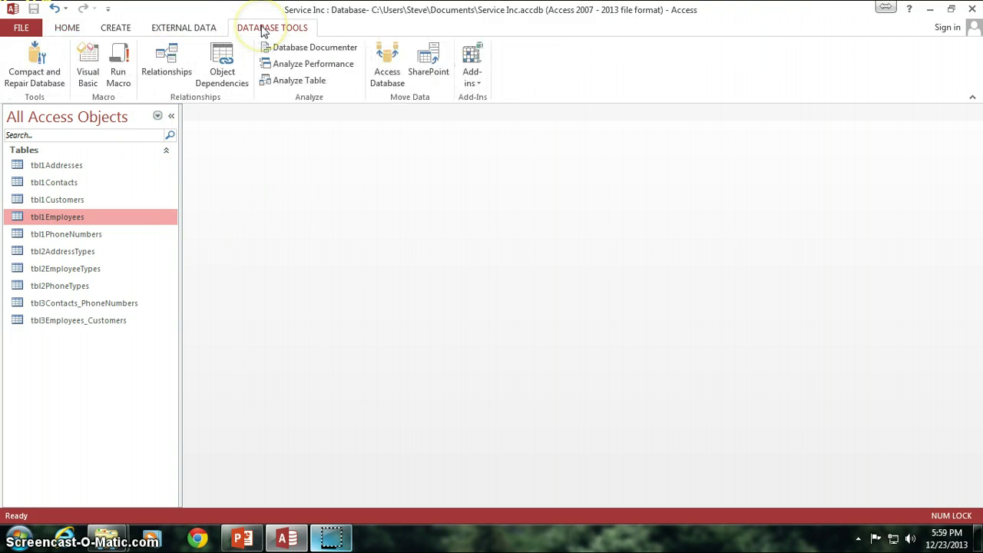
click(163, 66)
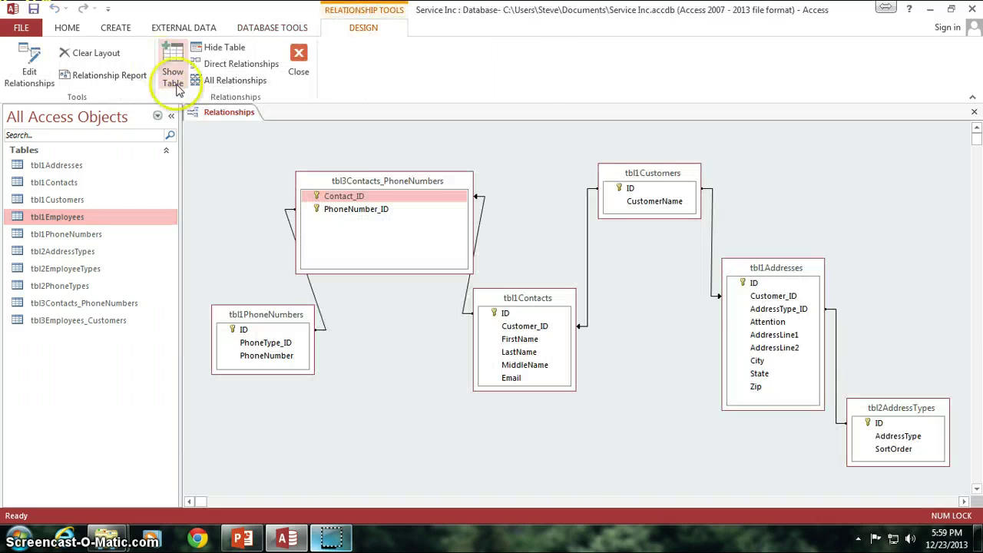
Move the tbl1PhoneNumbers, tbl1Contacts and tbl3Contacts_PhoneNumbers tables lower in the relationships diagram to free space above them
drag(246, 316, 247, 458)
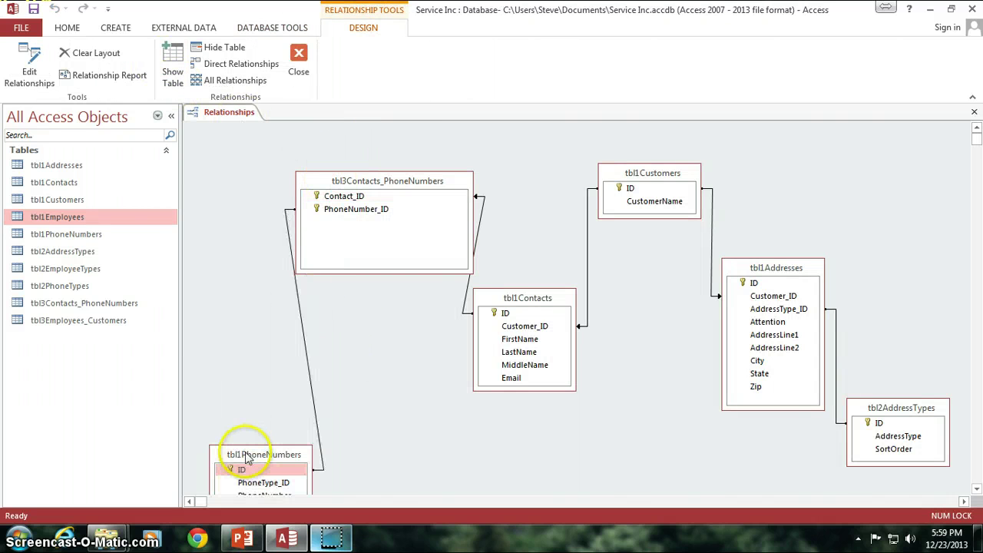
drag(519, 298, 530, 415)
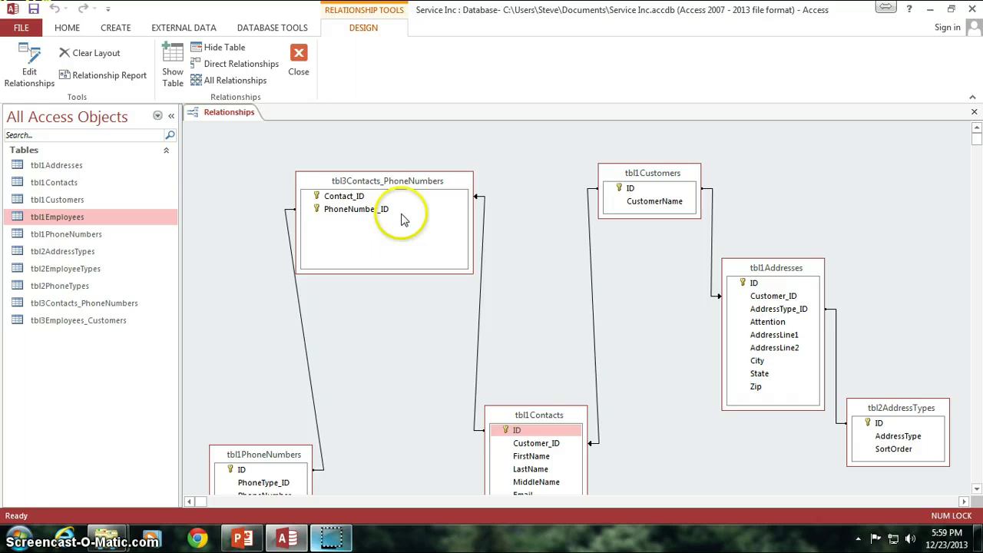
drag(393, 190, 403, 352)
Add tbl1Employees to the relationships diagram and place it above tbl3Contacts_PhoneNumbers
right_click(426, 253)
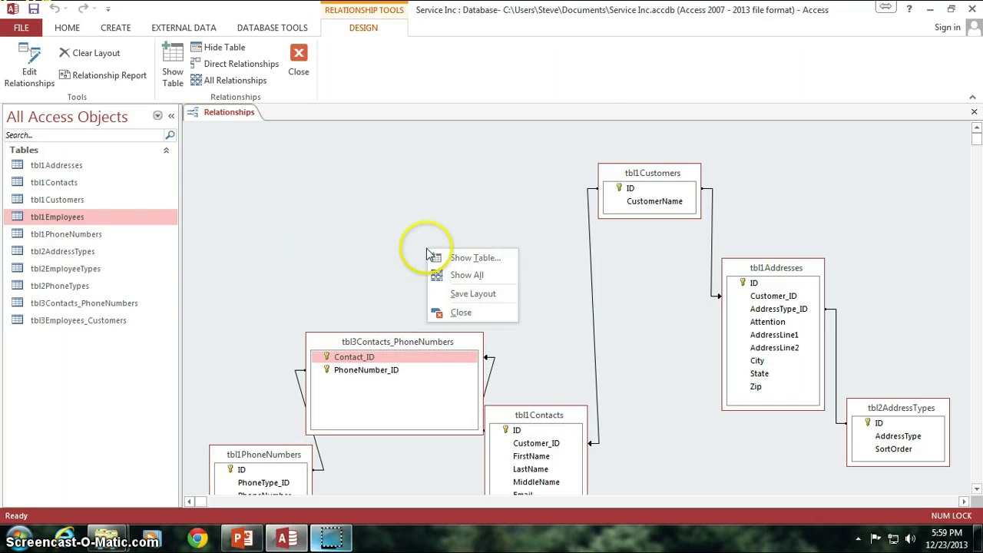
click(476, 258)
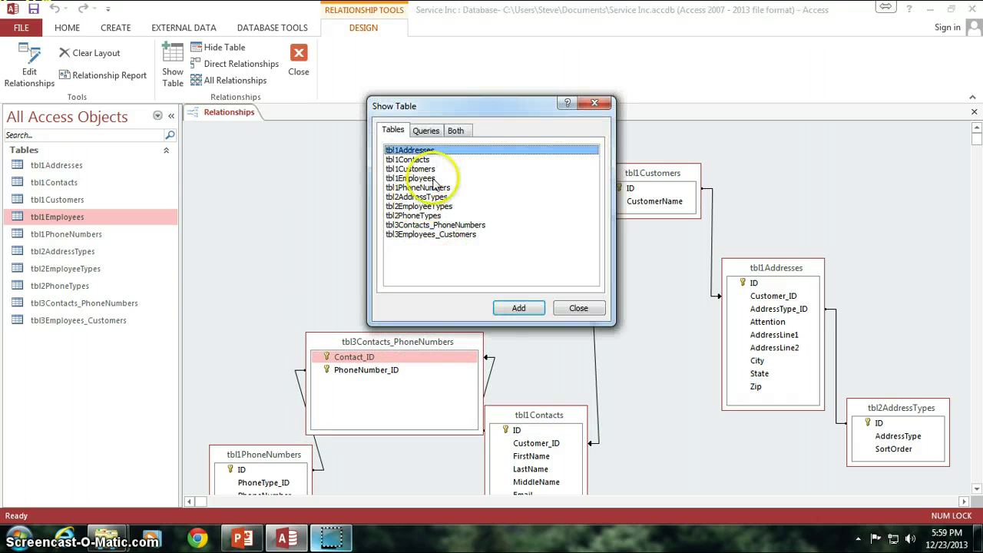
click(431, 178)
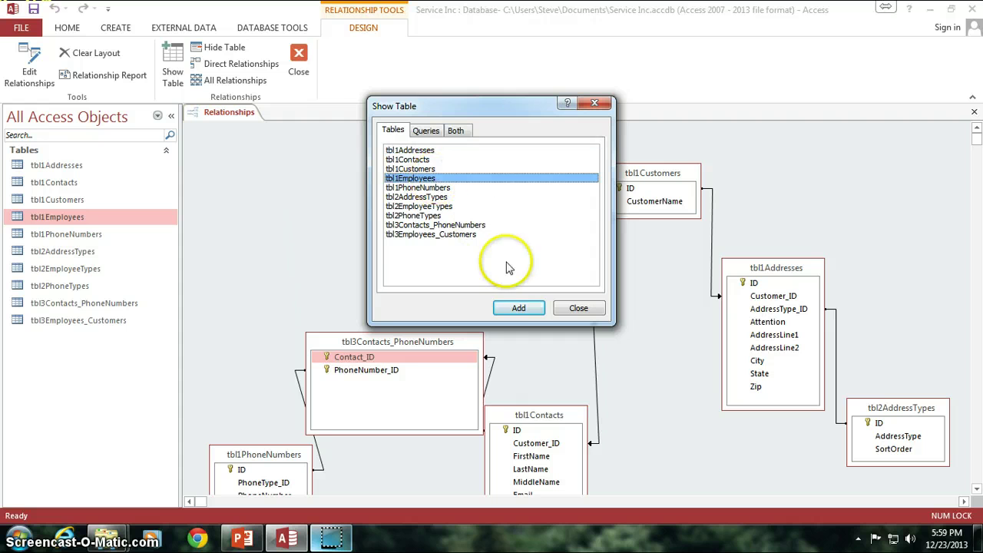
click(518, 308)
click(578, 307)
drag(248, 146, 372, 210)
right_click(485, 218)
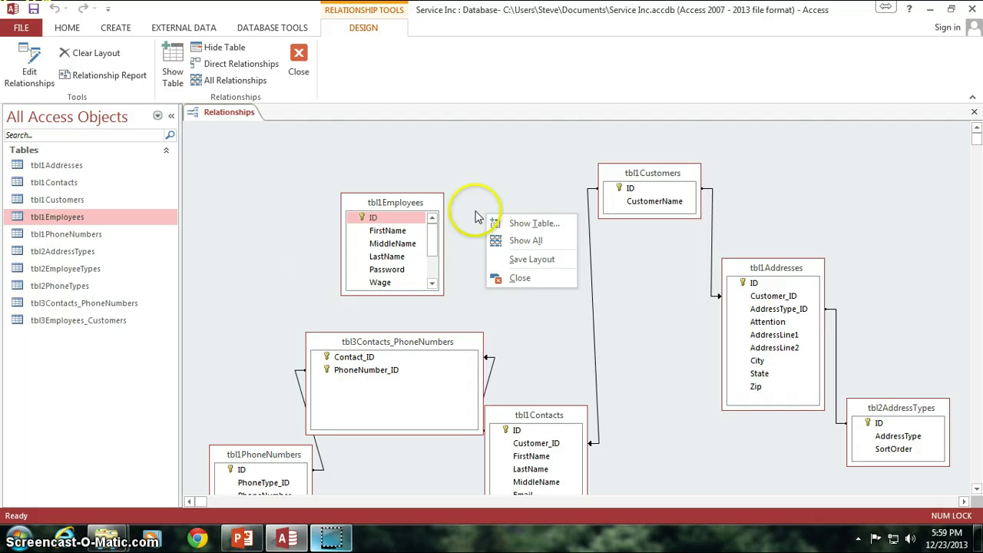
click(478, 183)
click(630, 188)
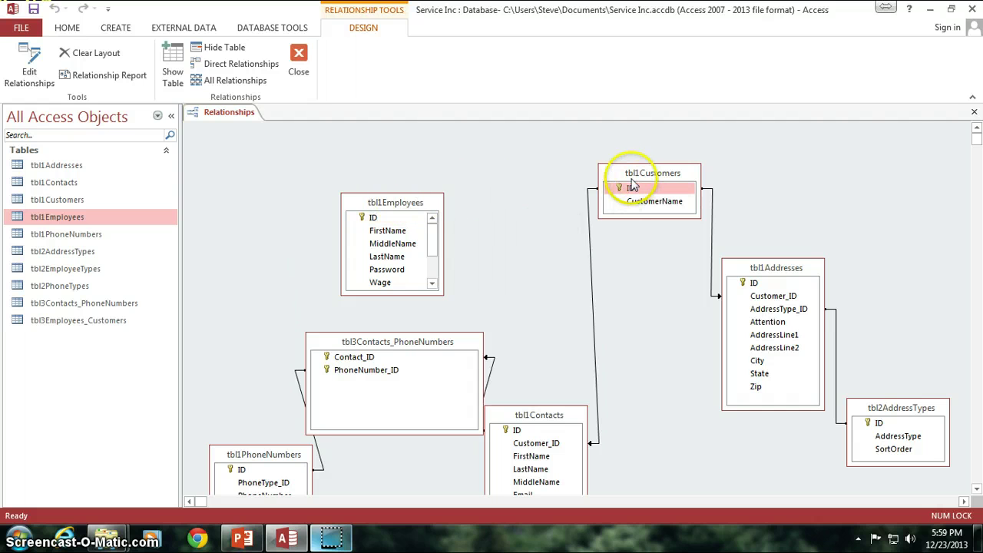
Add tbl3Employees_Customers to the relationships diagram and arrange it between tbl1Employees and tbl1Customers
right_click(511, 203)
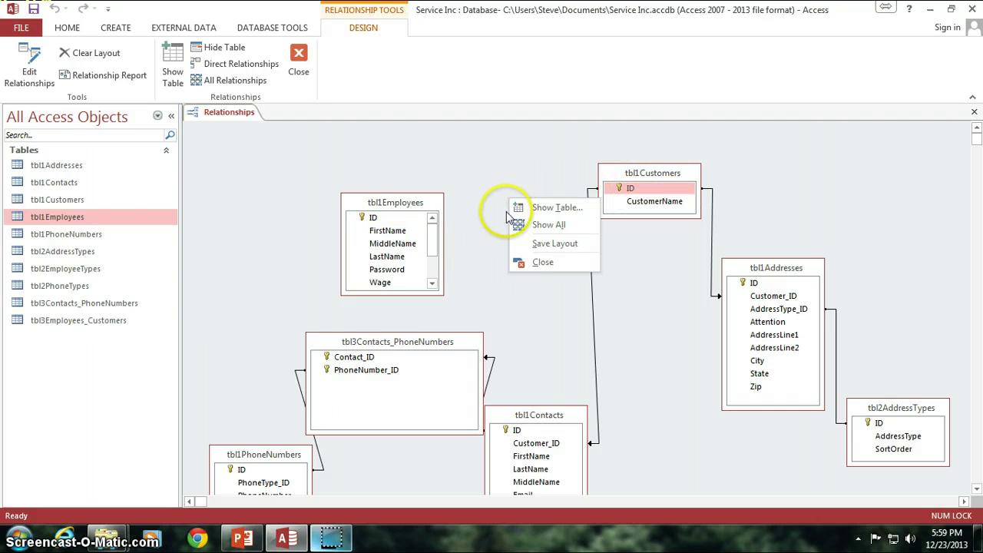
click(546, 206)
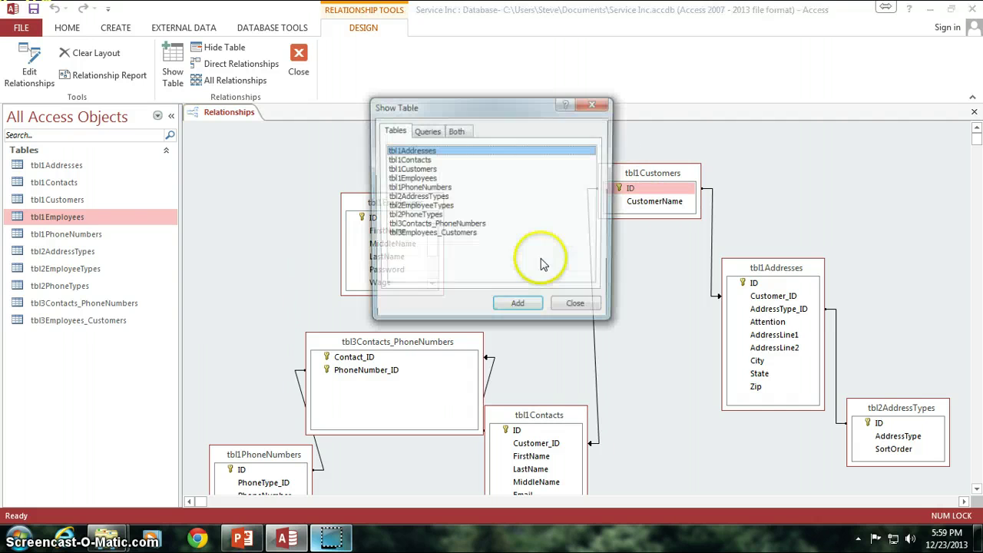
click(427, 234)
click(519, 308)
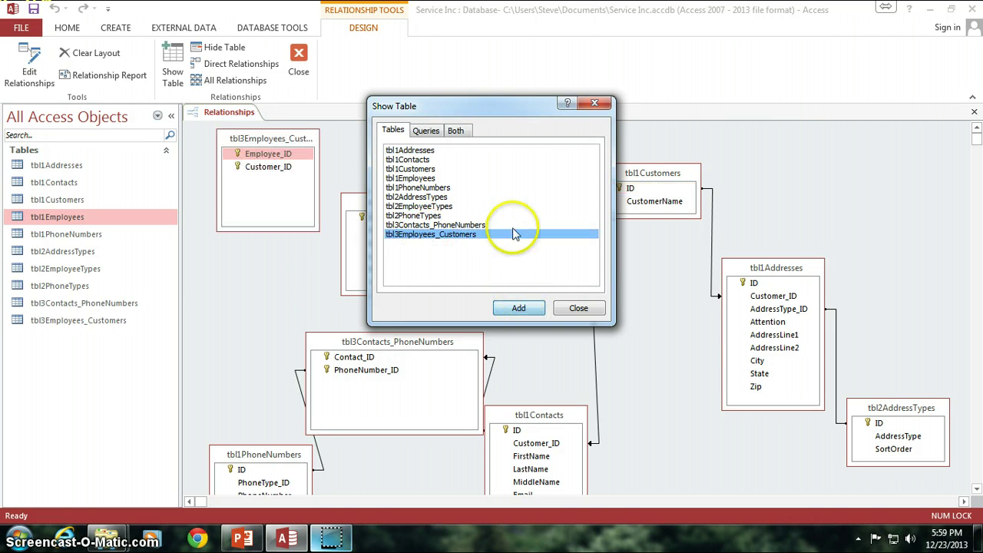
click(578, 308)
drag(281, 142, 508, 151)
drag(373, 204, 346, 208)
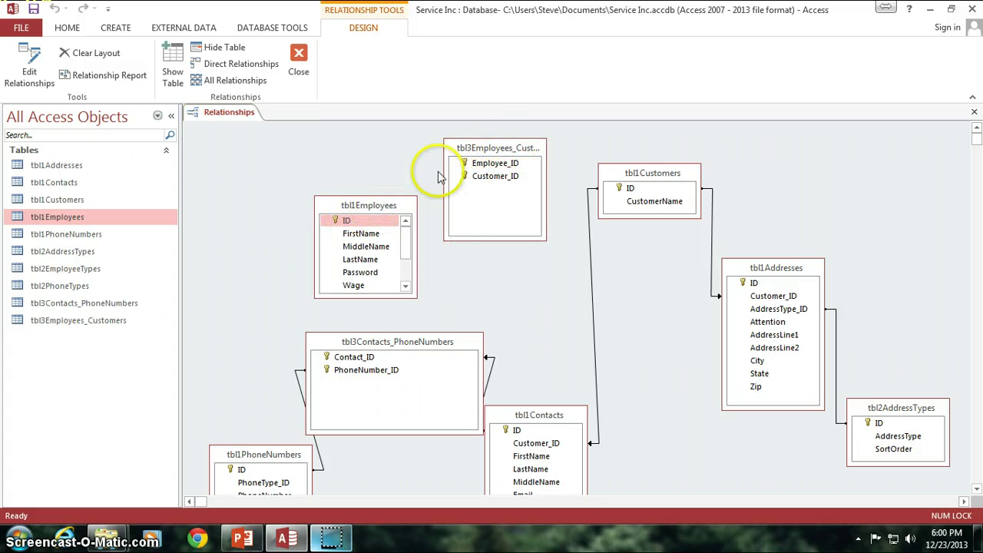
Create a relationship between tbl1Employees ID and tbl3Employees_Customers Employee_ID, including only rows where the joined fields are equal
drag(497, 167, 361, 233)
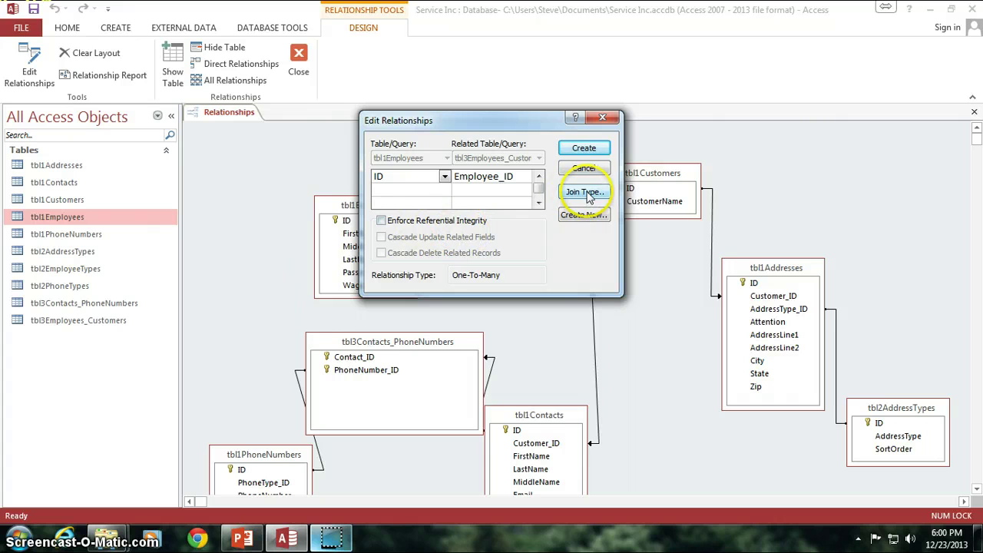
click(585, 192)
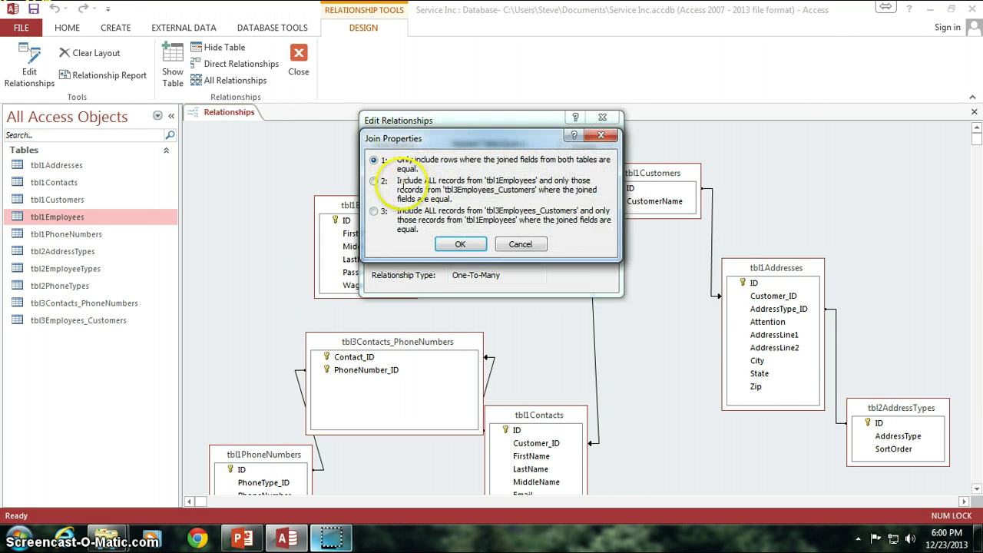
mouse_move(440, 138)
mouse_down()
mouse_move(618, 157)
mouse_move(492, 158)
mouse_move(581, 173)
mouse_move(585, 165)
mouse_move(438, 145)
mouse_up()
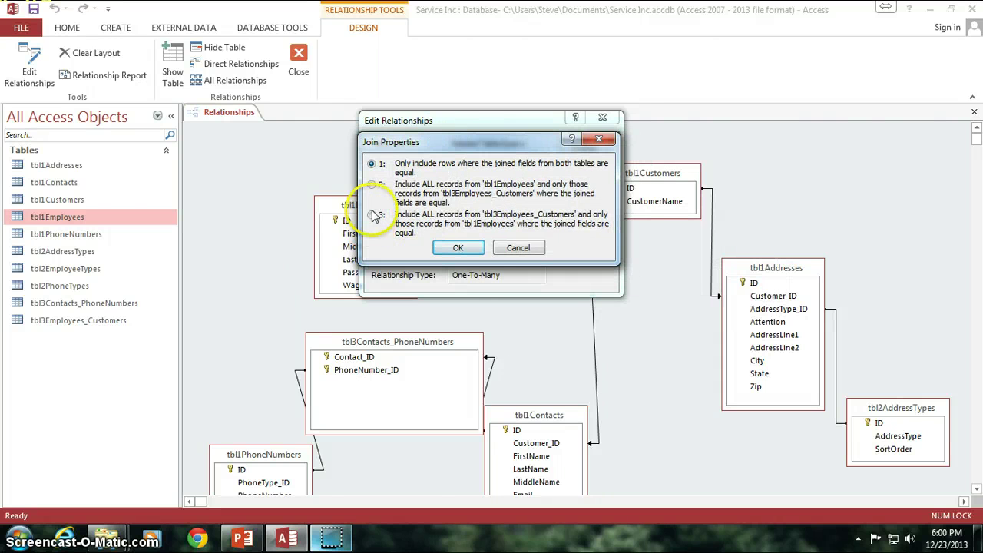
click(458, 248)
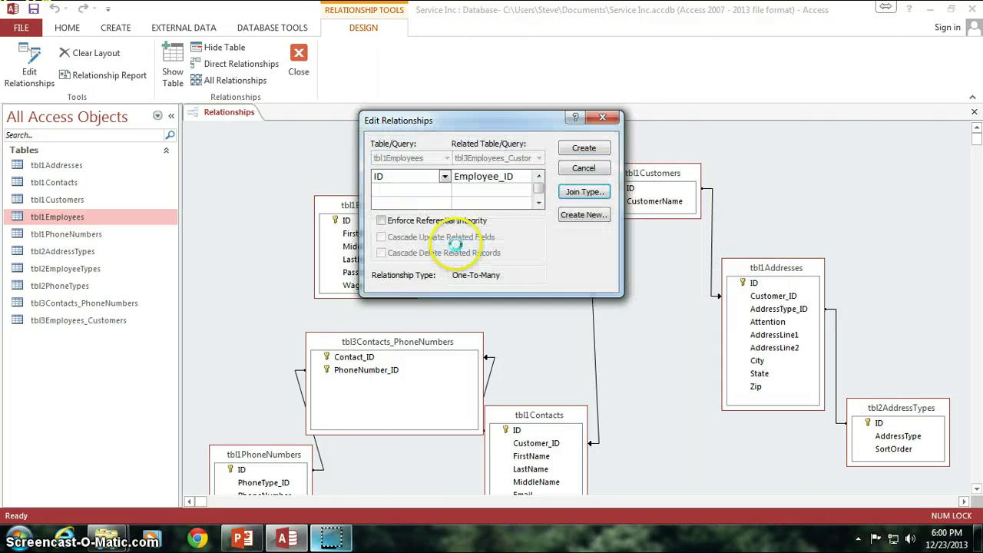
click(585, 148)
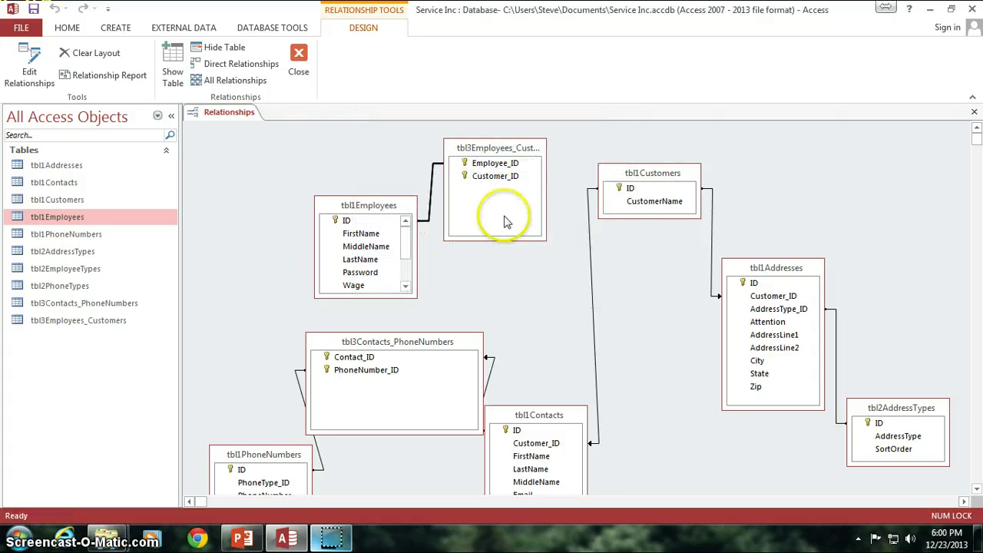
Create a relationship between tbl1Customers ID and tbl3Employees_Customers Customer_ID, including all tbl1Customers records and only matching tbl3Employees_Customers records
drag(496, 176, 631, 192)
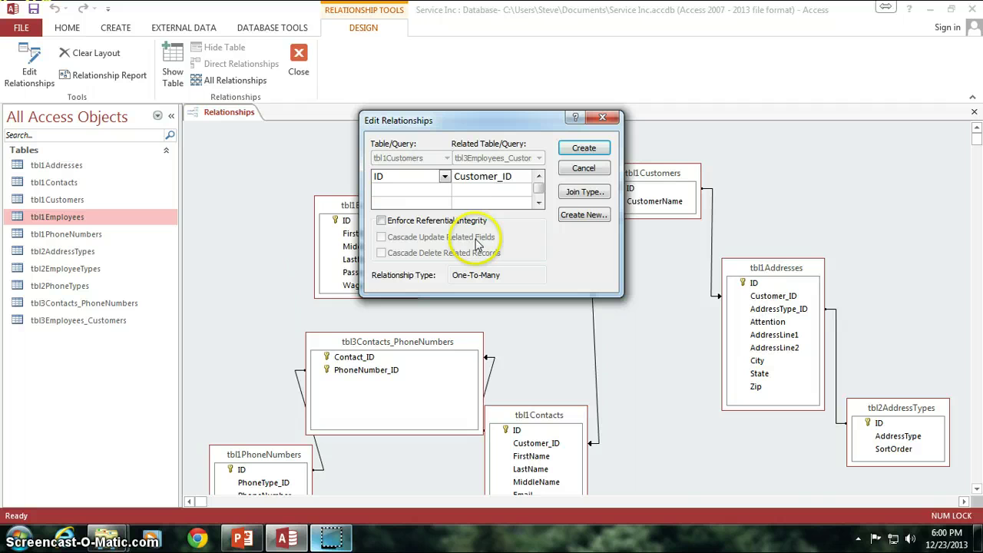
click(585, 192)
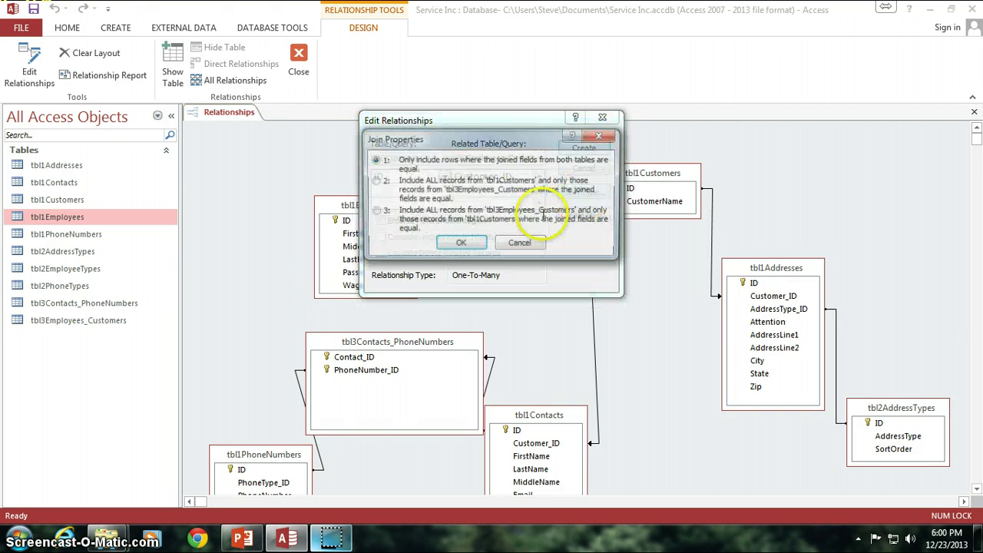
click(374, 181)
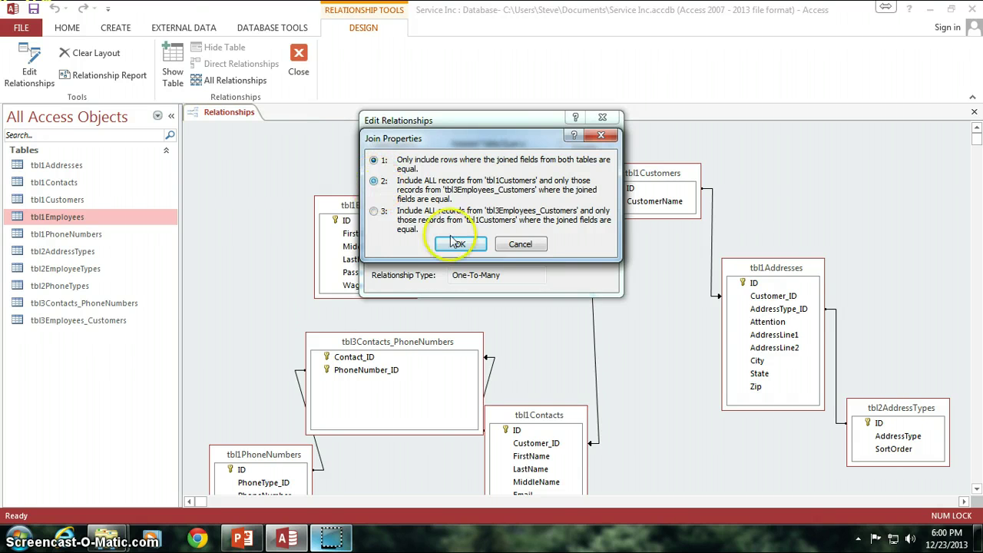
click(461, 246)
click(591, 149)
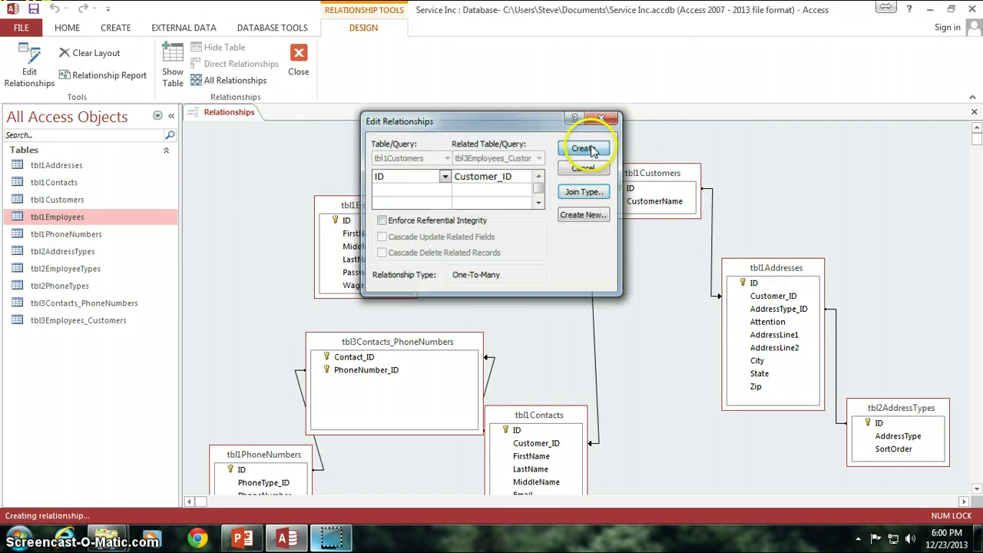
Widen tbl3Employees_Customers to fit its full name, and move tbl1Contacts, tbl3Contacts_PhoneNumbers and tbl1PhoneNumbers higher in the relationships diagram
drag(485, 149, 585, 137)
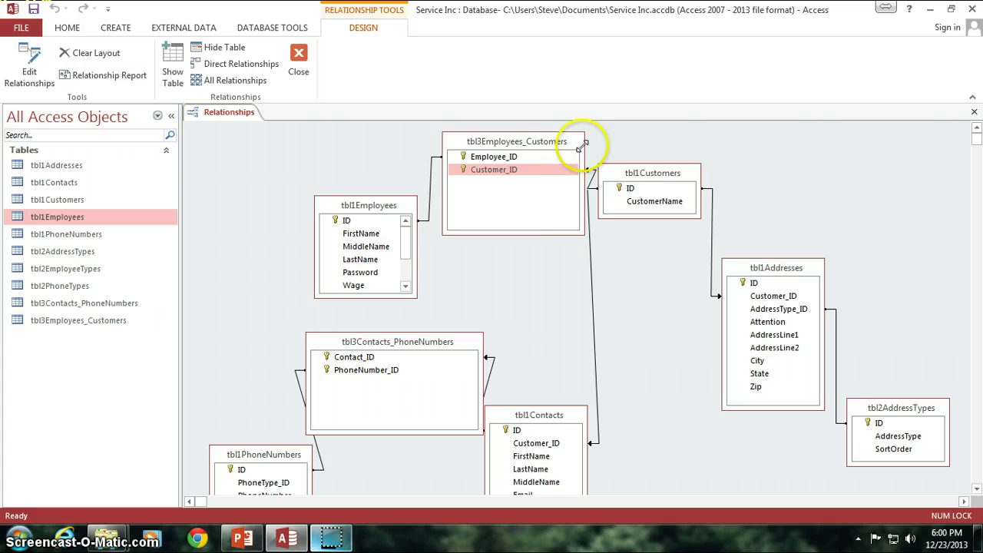
drag(527, 145, 518, 145)
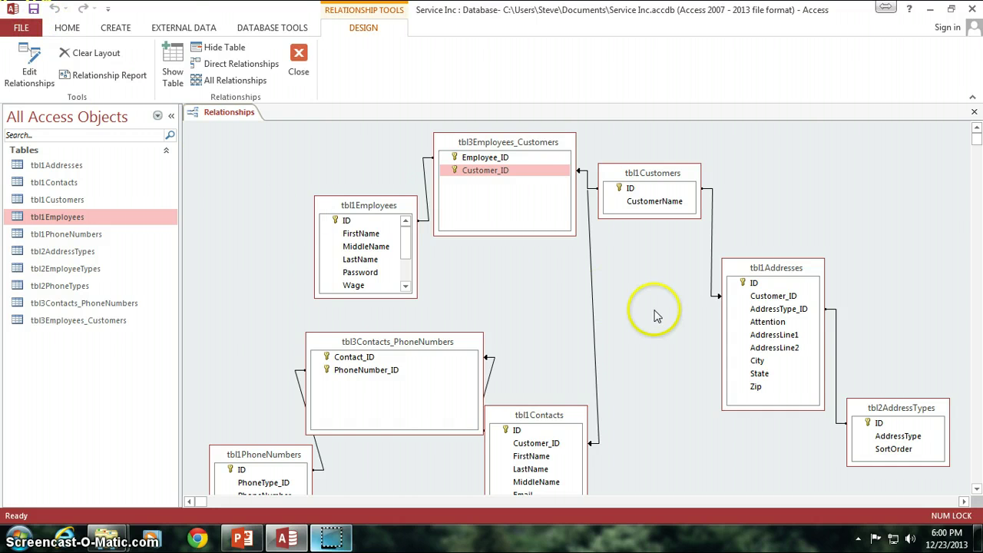
drag(548, 416, 576, 374)
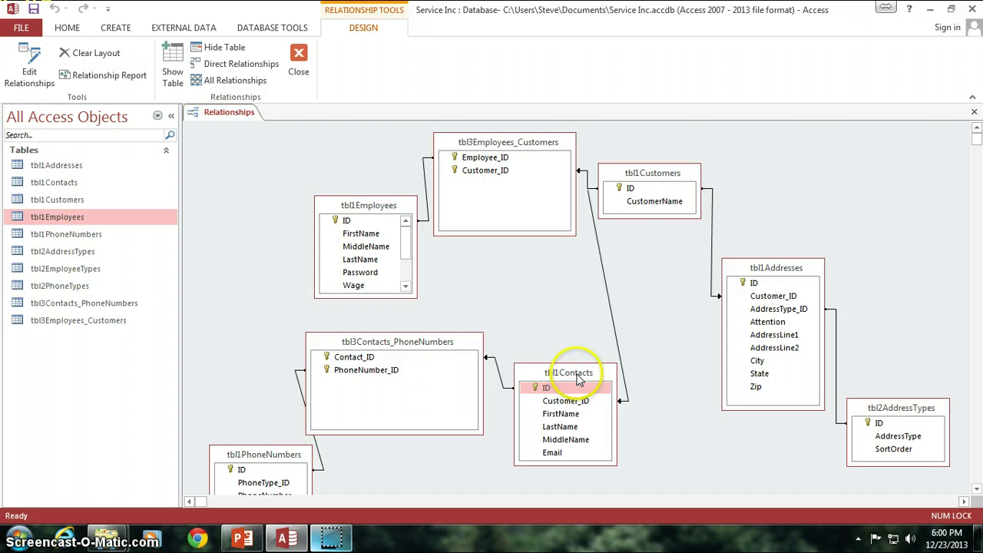
drag(429, 349, 439, 334)
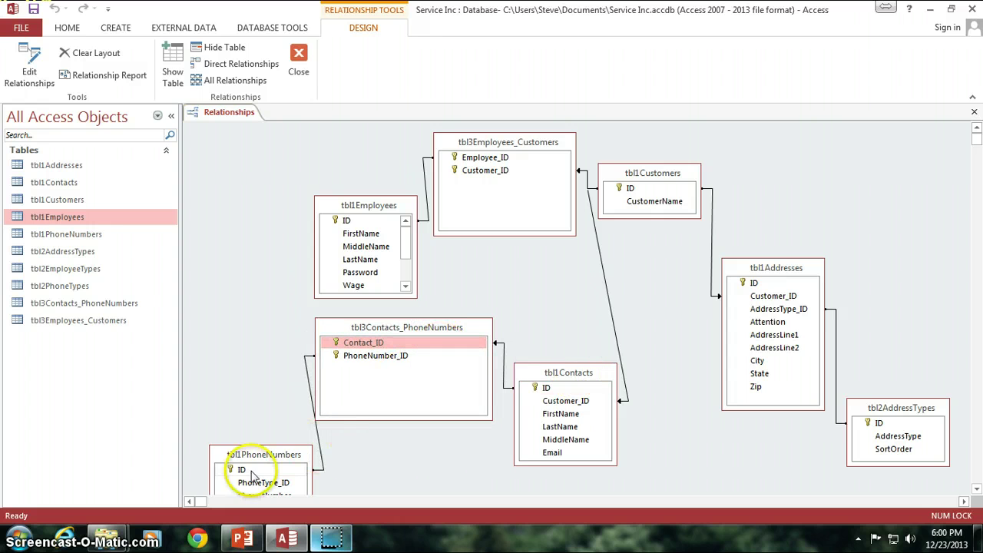
drag(264, 458, 250, 395)
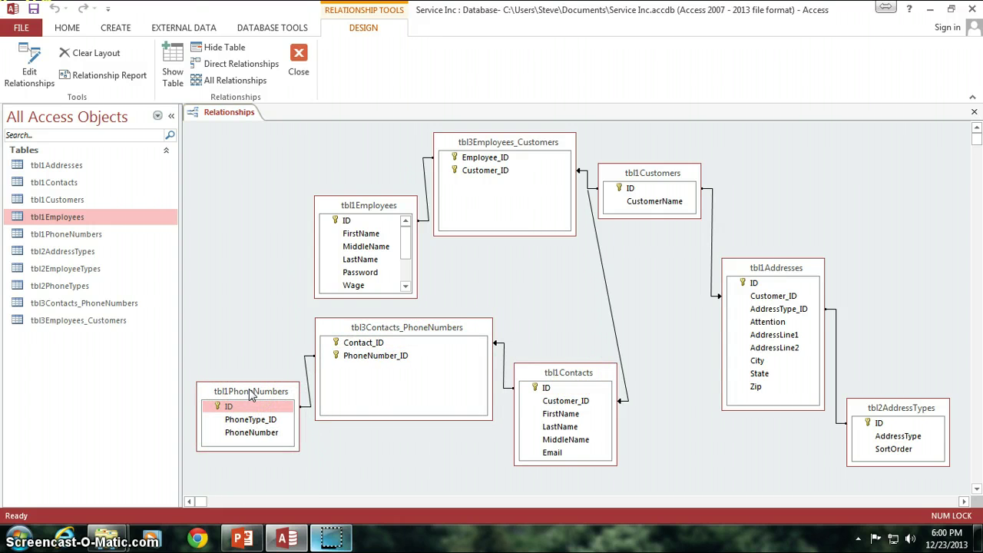